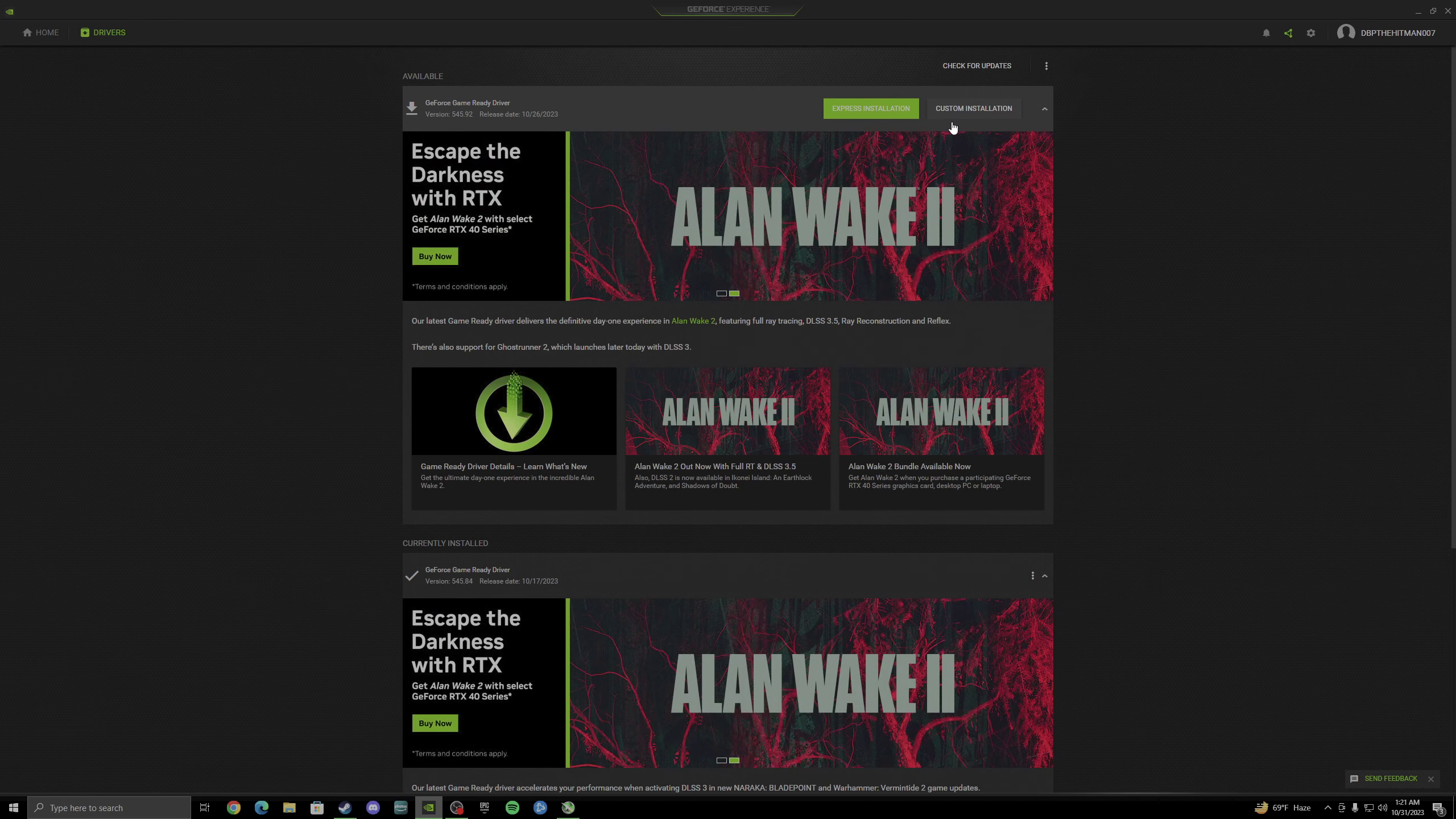
- Choose Express Installation for the available Game Ready driver 545.92
{"action": "left_click", "coordinate": [878, 110]}
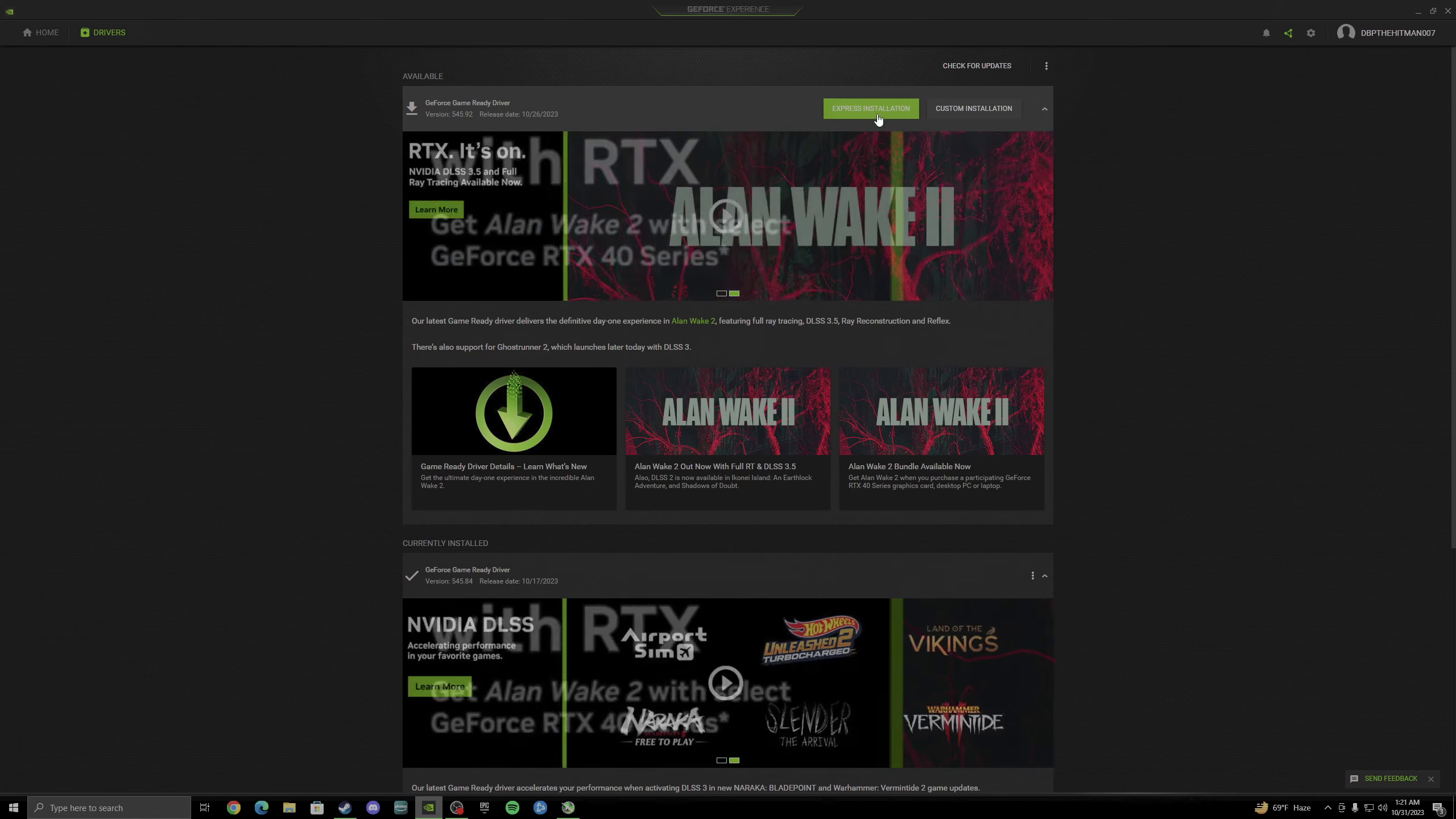